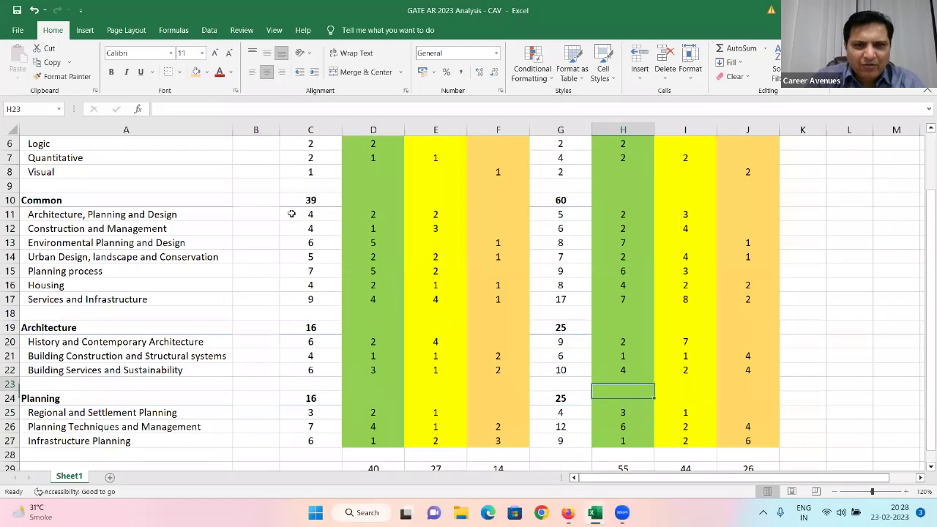
Return to the start of the sheet and review the question counts of the Aptitude topics down to Quantitative
key(ctrl+Up)
key(Left)
key(Left)
key(Left)
key(Left)
key(Down)
key(Down)
key(Down)
key(Right)
key(Right)
key(Down)
key(Down)
key(Down)
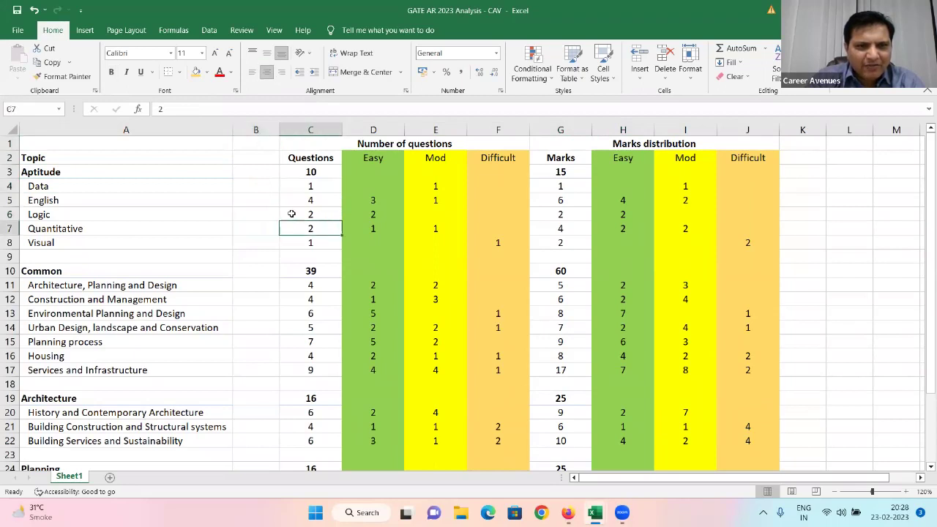
Examine the Quantitative row's question counts across the Easy, Mod and Difficult levels
key(Right)
key(Right)
key(Right)
key(Right)
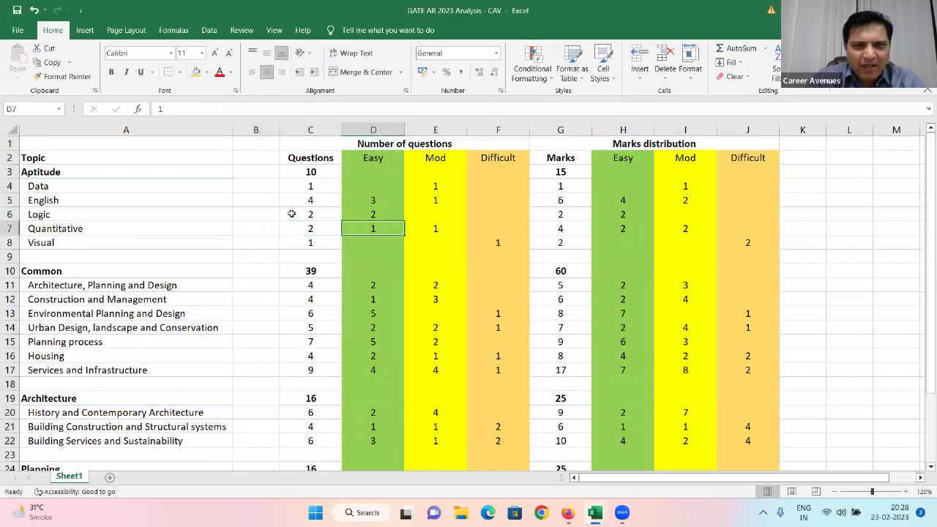
key(Left)
key(Left)
key(Left)
key(Left)
key(Left)
key(Left)
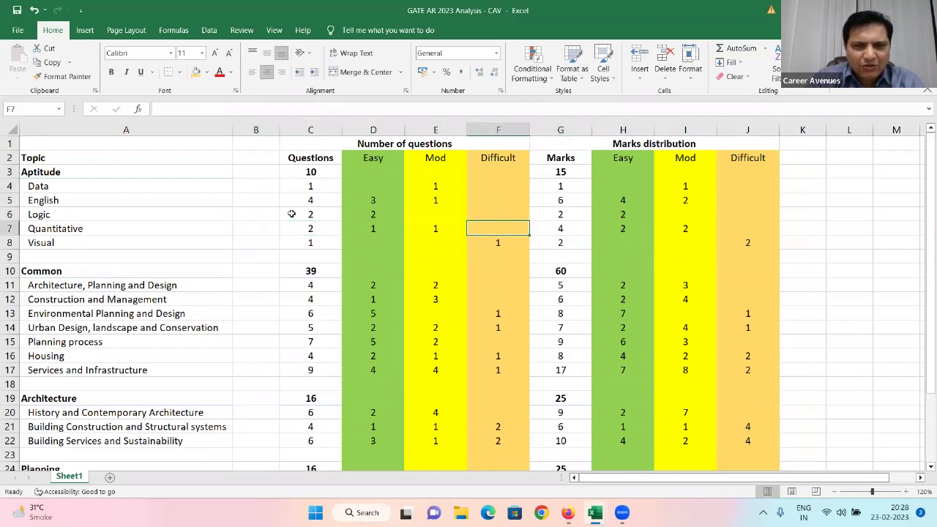
Review the Easy question counts of the Aptitude topics from Data through Quantitative
key(Up)
key(Up)
key(Up)
key(Right)
key(Right)
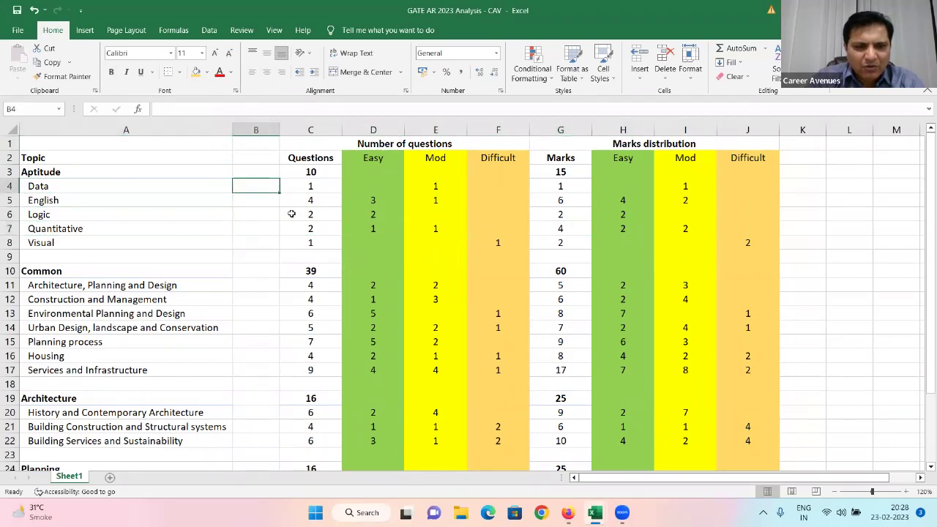
key(Down)
key(Right)
key(Down)
key(Down)
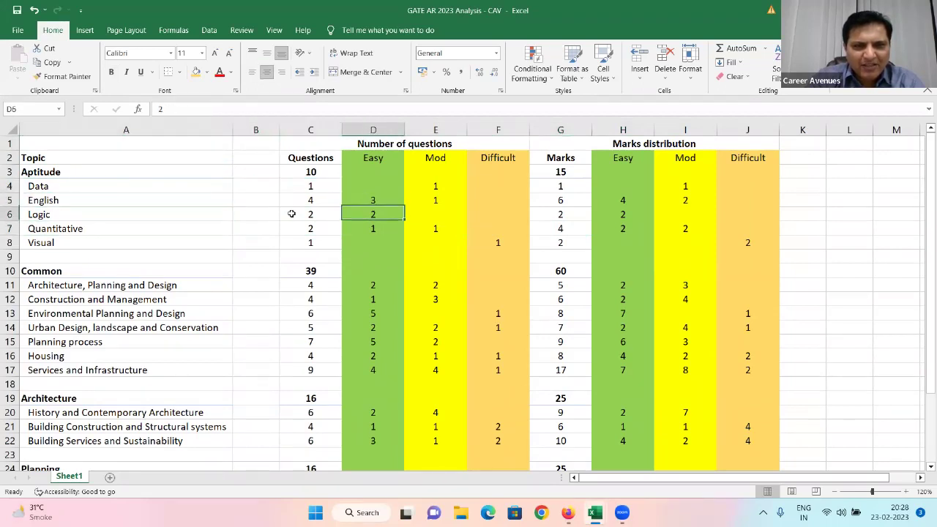
key(Up)
key(Up)
key(Down)
key(Down)
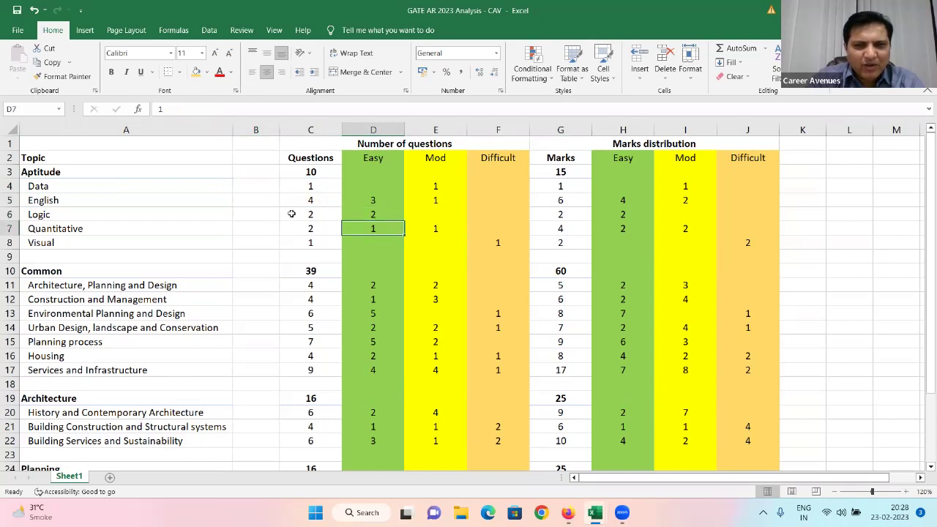
Check Quantitative's marks and select the Easy marks of English, Logic and Quantitative (H5:H7)
key(Right)
key(Right)
key(Right)
key(Right)
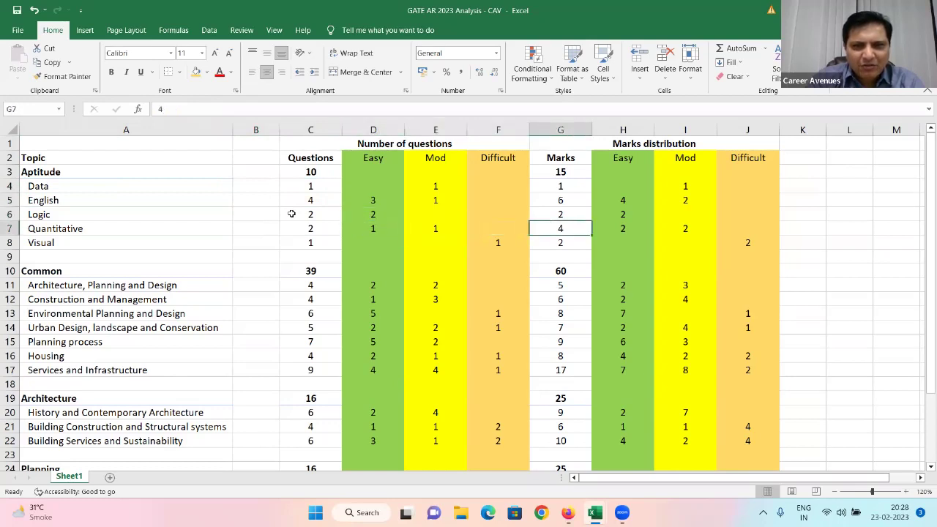
key(shift+Up)
key(shift+Up)
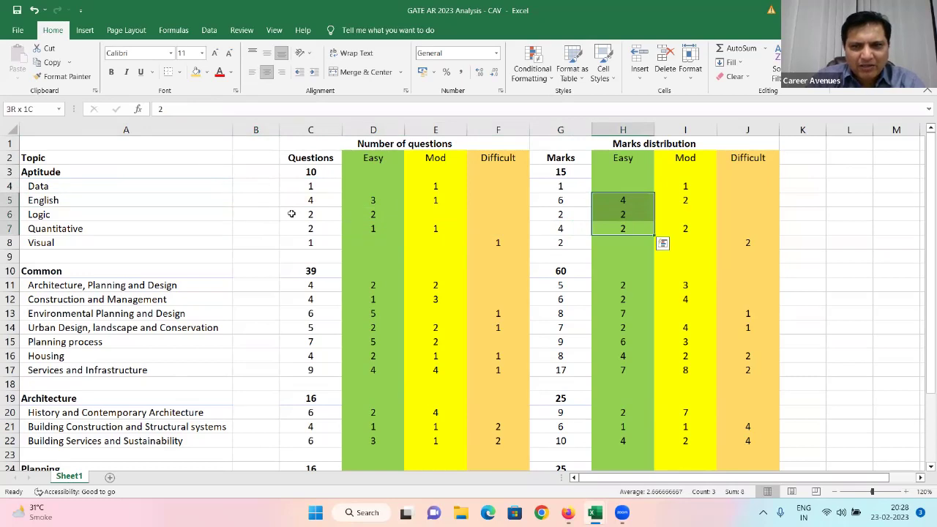
key(Left)
key(Left)
key(Left)
key(Left)
key(Left)
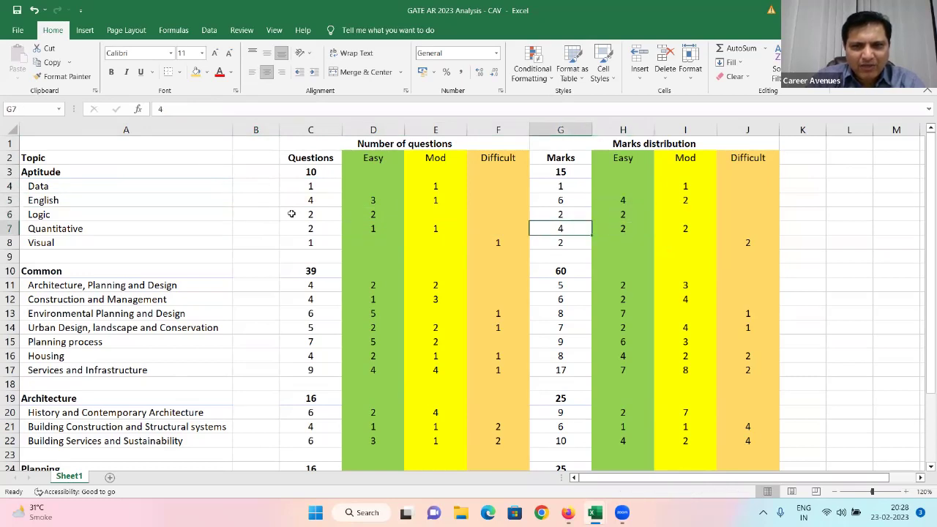
Look down the Questions column from Visual through the lower sections and return to the Common total
key(Down)
key(Down)
key(Down)
key(Down)
key(Down)
key(Down)
key(Down)
key(Down)
key(Down)
key(Down)
key(Down)
key(Down)
key(Down)
key(Down)
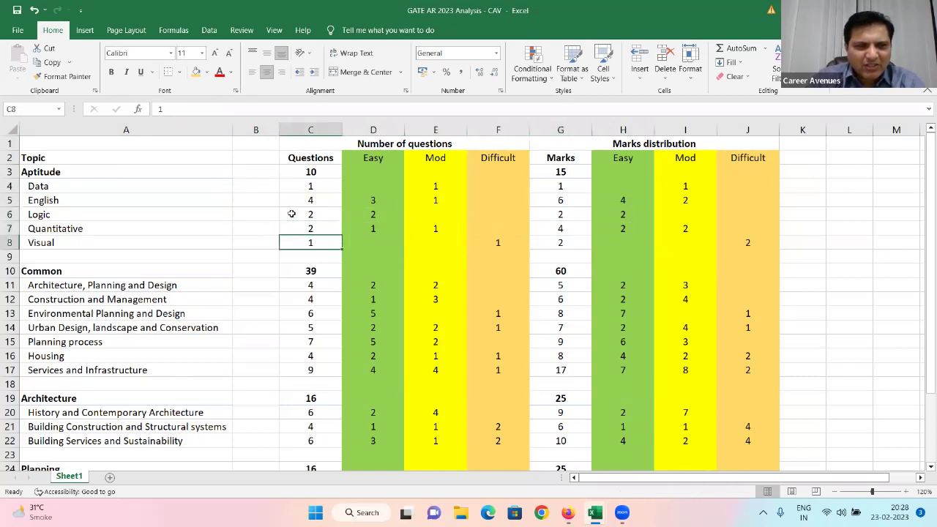
key(Down)
key(Down)
key(Down)
key(Down)
key(Up)
key(Up)
key(Up)
key(Up)
key(Up)
key(Up)
key(Up)
key(Up)
key(Up)
key(Up)
key(Up)
key(Up)
key(Up)
key(Up)
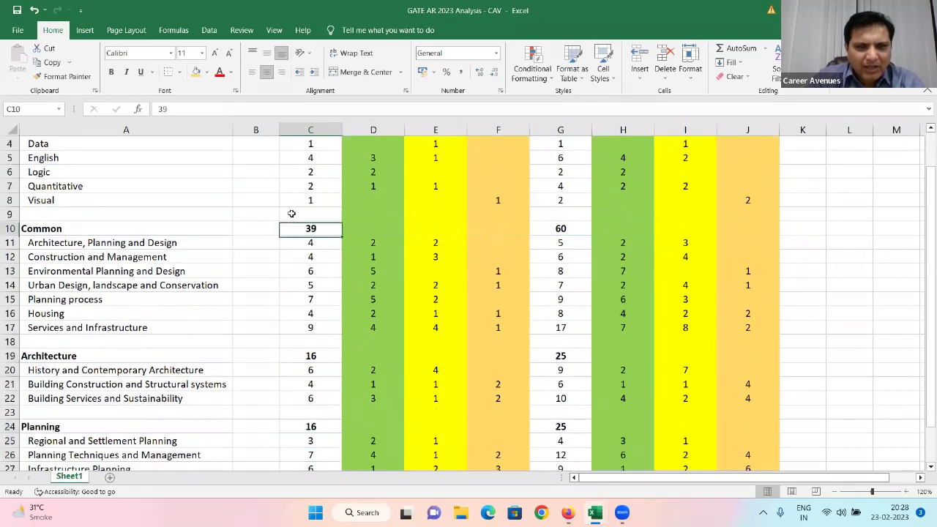
Review the question counts of the Common topics from Architecture, Planning and Design to Services and Infrastructure
key(Down)
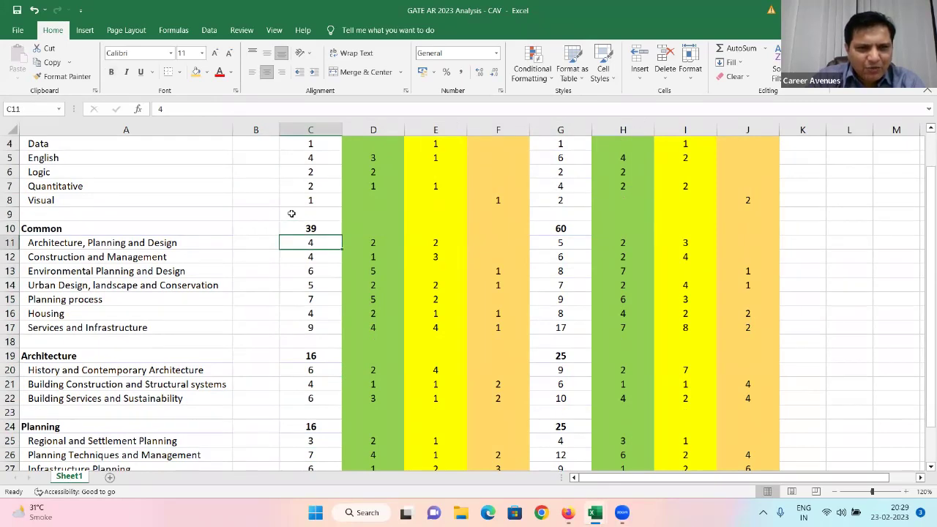
key(Down)
key(Down)
key(Down)
key(Down)
key(Down)
key(Down)
key(Down)
key(Up)
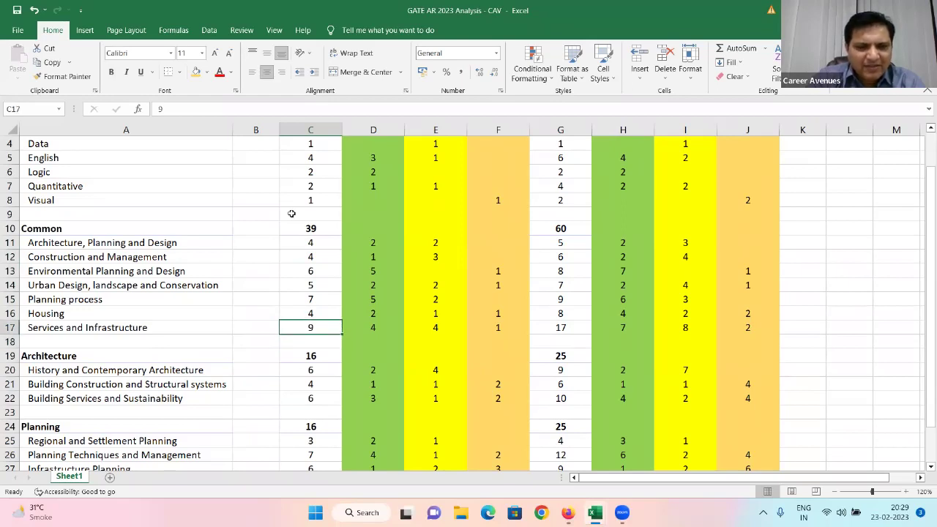
key(Up)
key(Up)
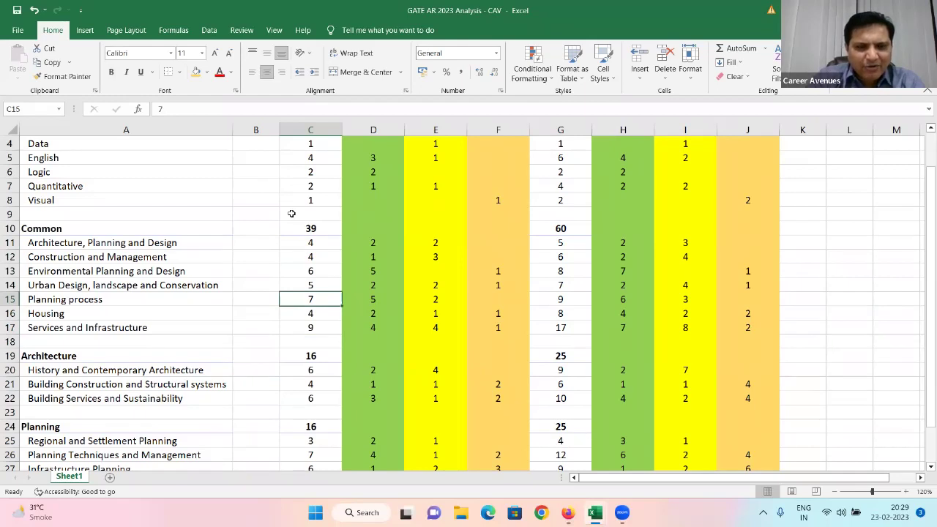
key(Down)
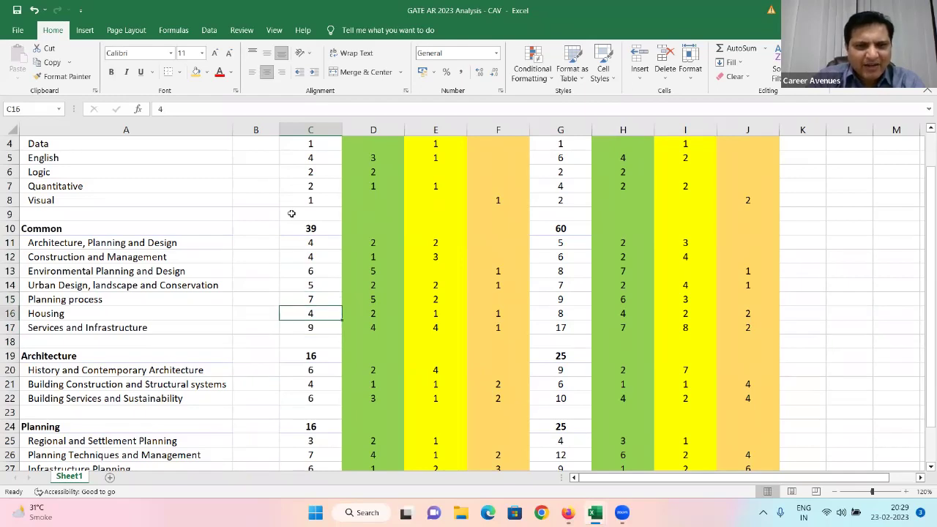
key(Up)
key(Up)
key(Up)
key(Up)
key(Up)
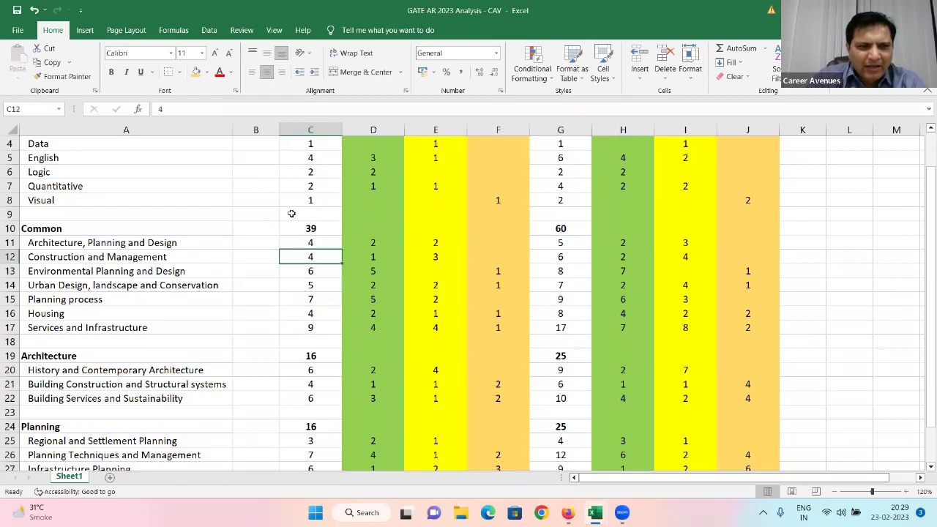
Select the question counts of all Common topics (C11:C17)
key(shift+Down)
key(shift+Down)
key(shift+Down)
key(shift+Down)
key(shift+Down)
key(shift+Down)
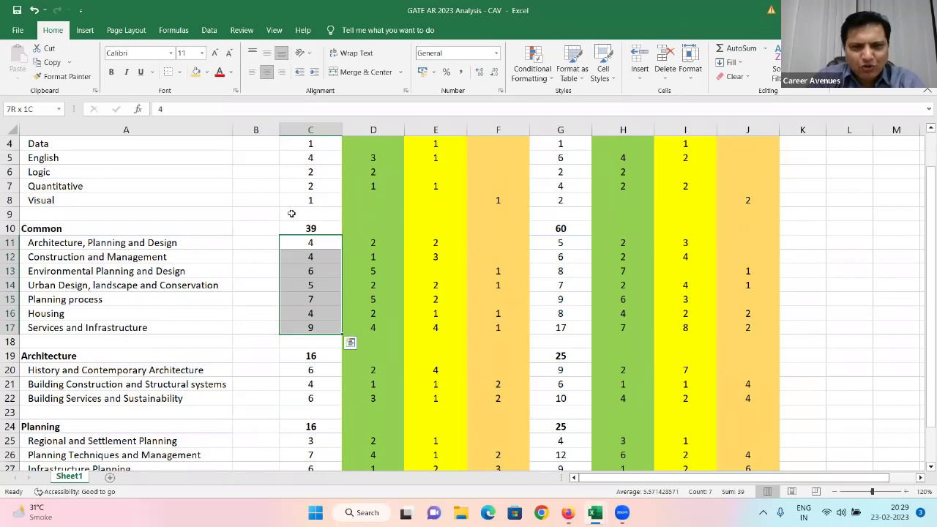
Select the total marks of the Common topics in column G, starting from Architecture, Planning and Design
key(Right)
key(Right)
key(Right)
key(Right)
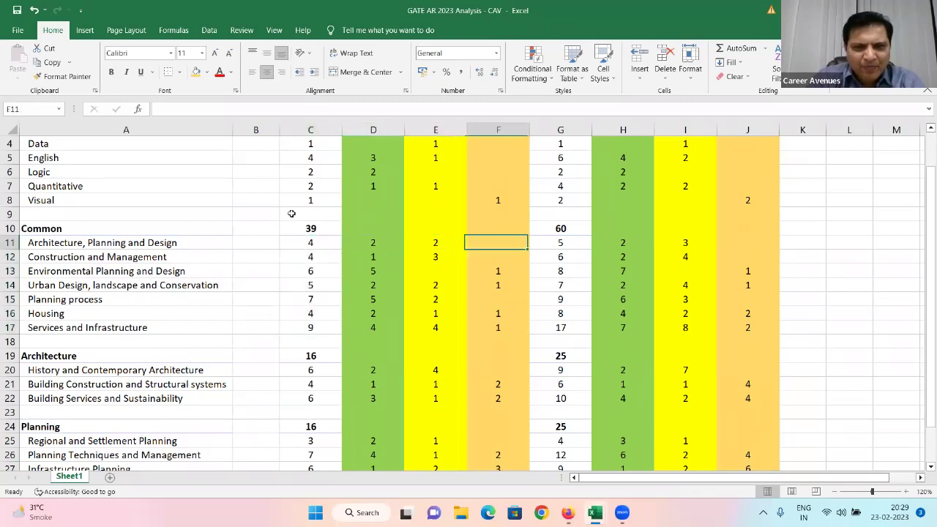
key(shift+Down)
key(shift+Down)
key(shift+Down)
key(shift+Down)
key(shift+Down)
key(shift+Down)
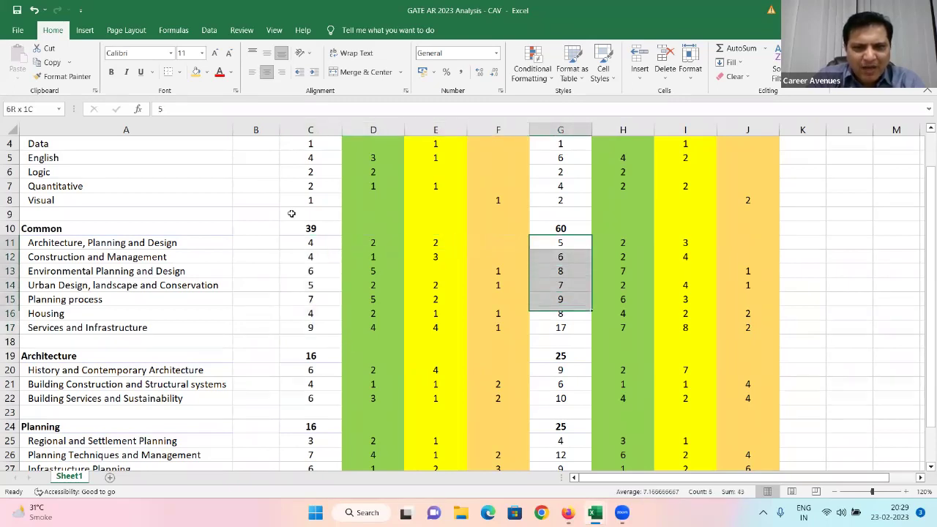
Compare the Services and Infrastructure row's question count with its total marks
key(Down)
key(Down)
key(Down)
key(Down)
key(Down)
key(Down)
key(Down)
key(Left)
key(Left)
key(Left)
key(Left)
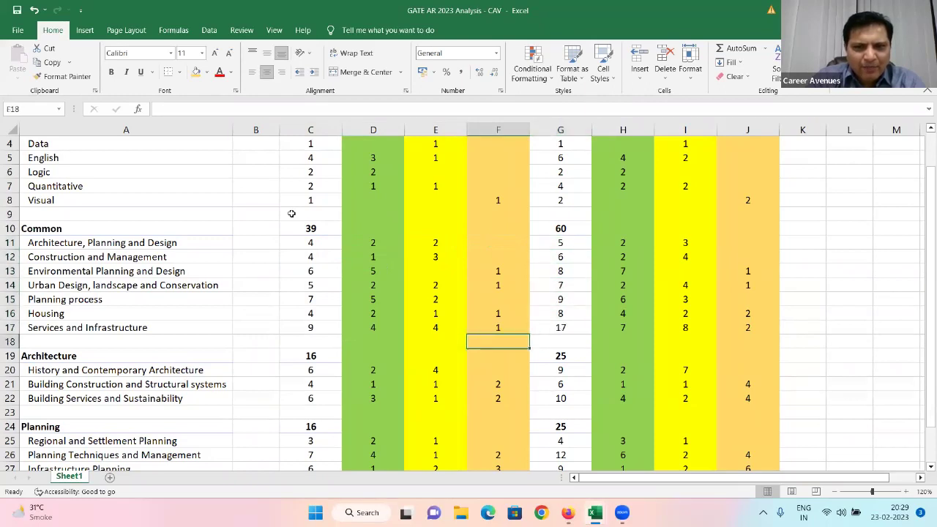
key(Up)
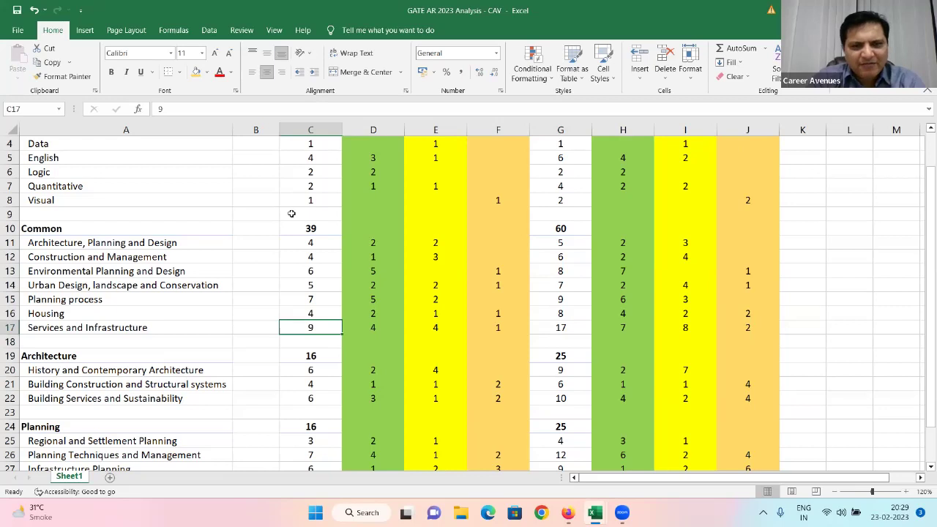
key(Right)
key(Right)
key(Right)
key(Right)
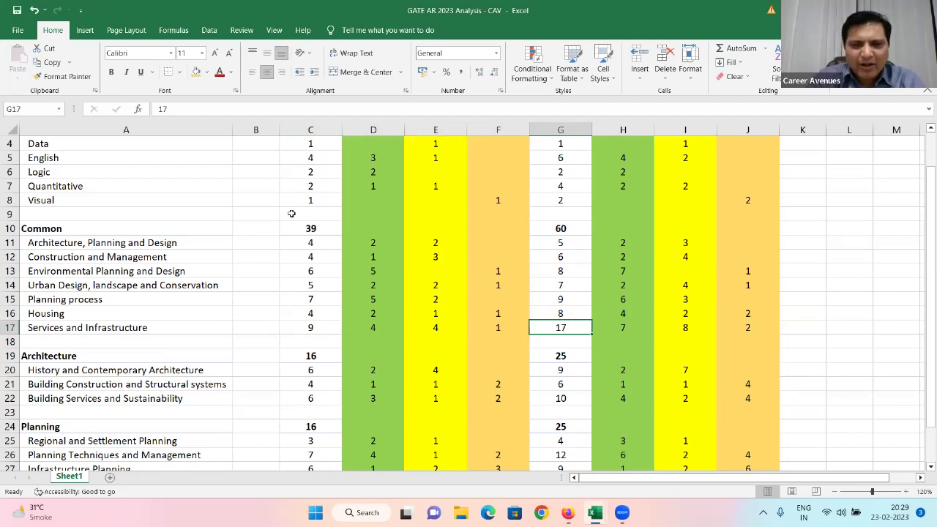
key(Left)
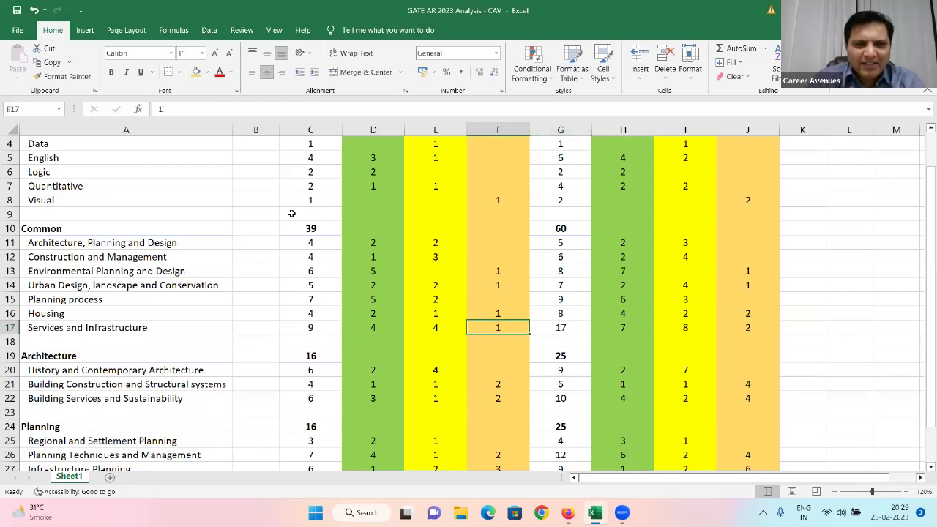
key(Home)
key(Right)
key(Right)
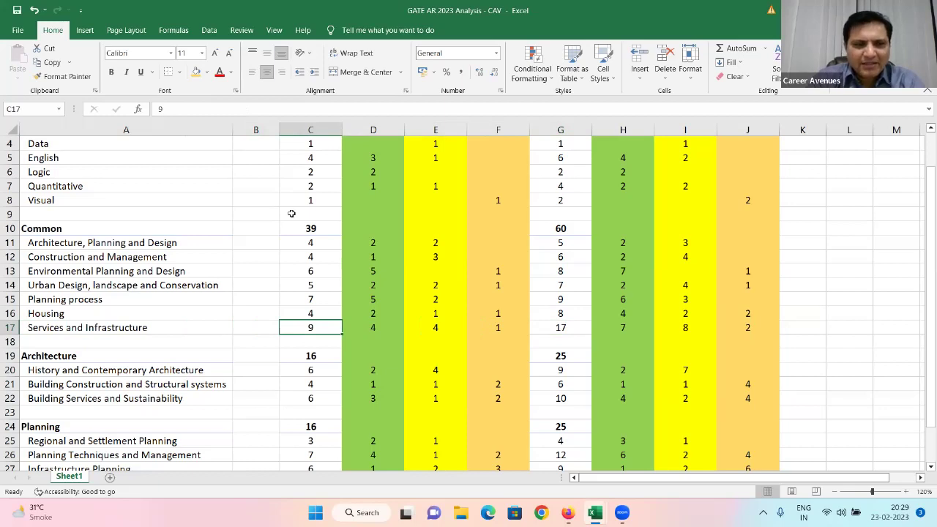
Review the question counts of the Architecture topics from History and Contemporary Architecture to Building Services and Sustainability
key(Down)
key(Down)
key(Down)
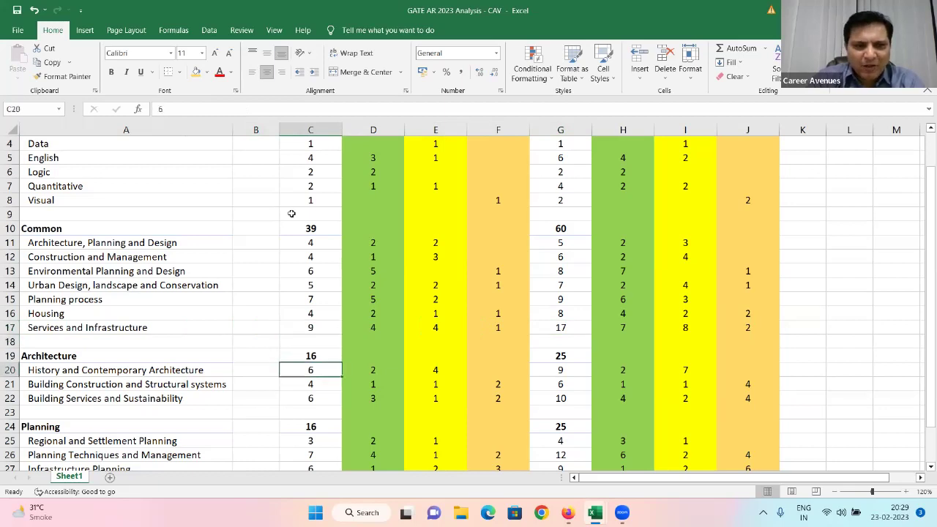
key(Down)
key(Down)
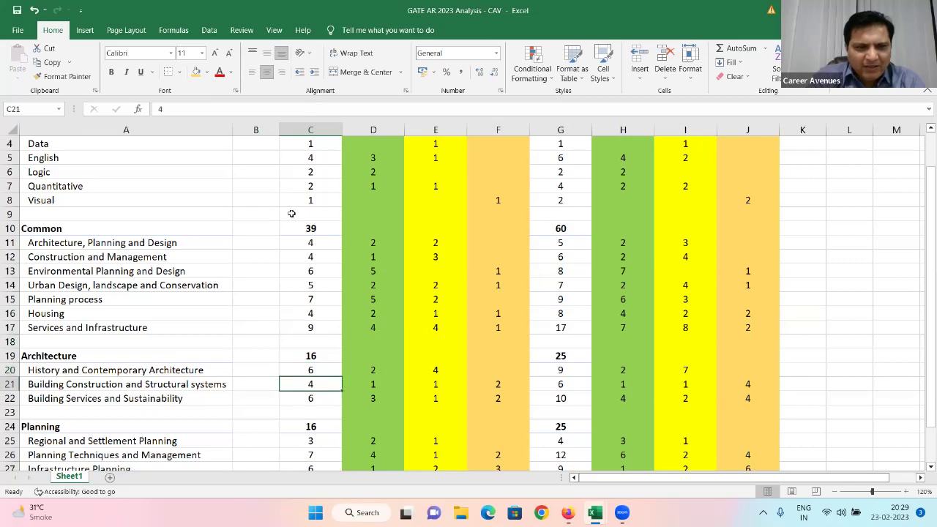
key(Up)
key(Up)
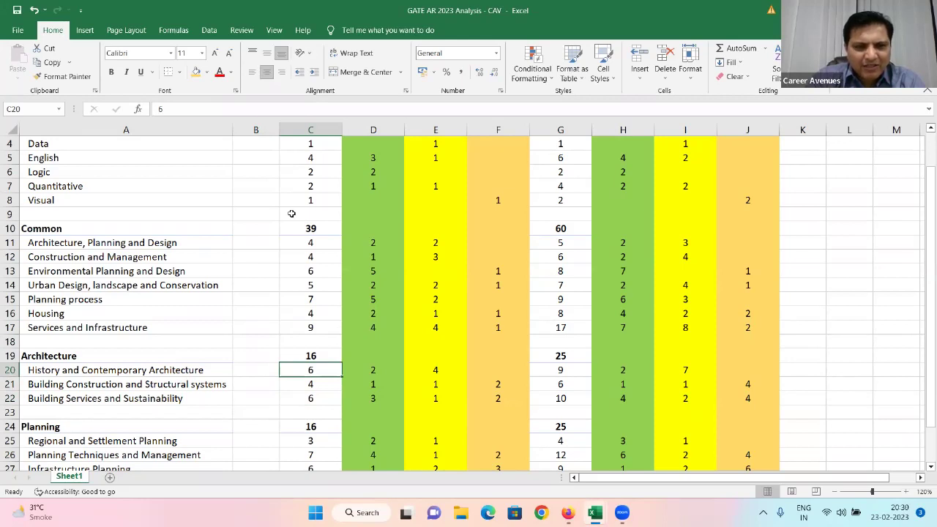
key(Down)
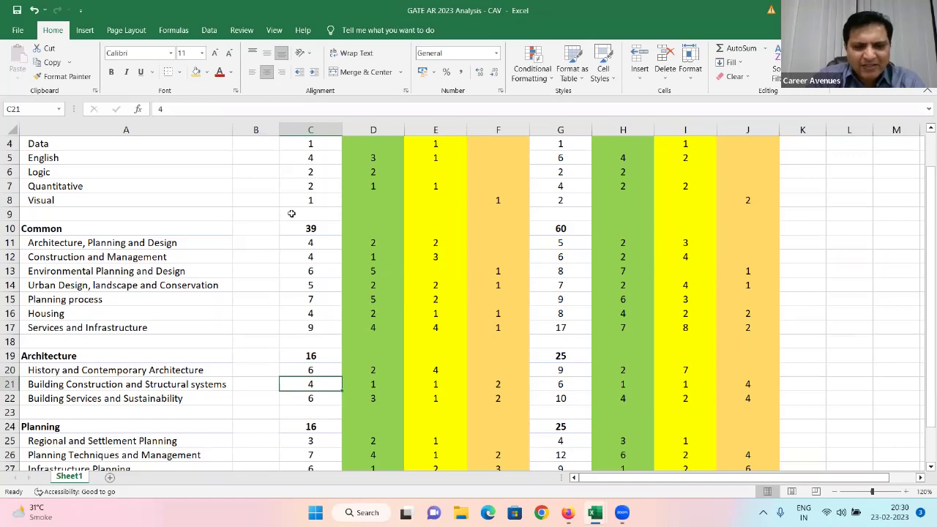
key(Down)
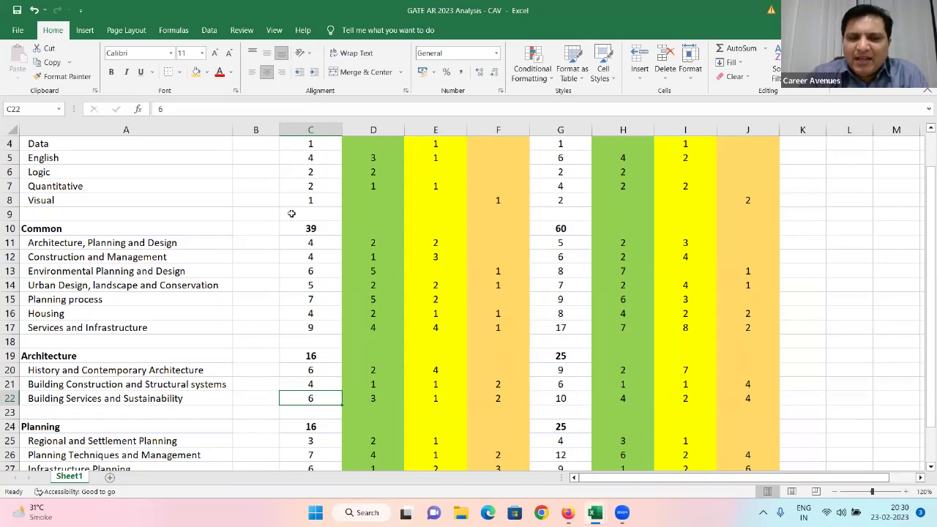
Recheck the Architecture section's total question count against its topics, ending at the History and Contemporary Architecture row
key(Up)
key(Up)
key(Up)
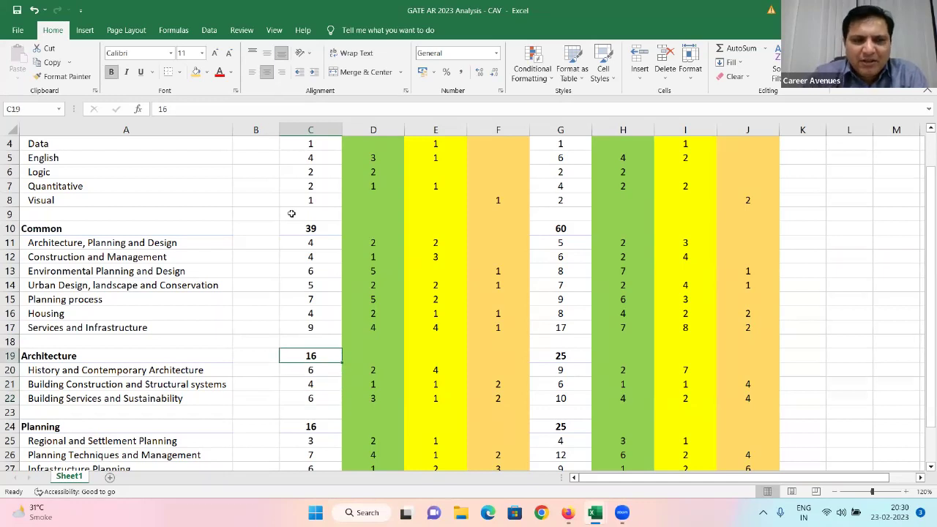
key(Down)
key(Down)
key(Down)
key(Up)
key(Up)
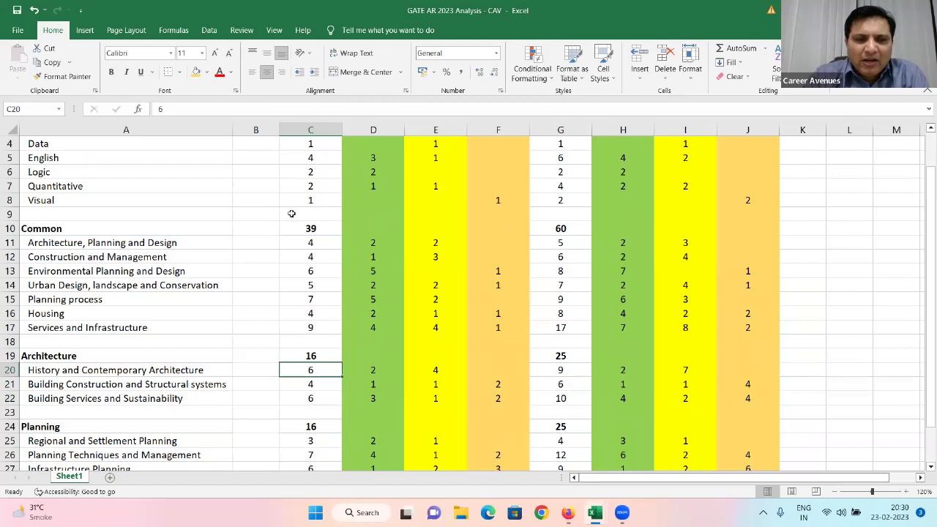
key(Down)
key(Down)
key(Up)
key(Up)
key(Down)
key(Up)
key(Left)
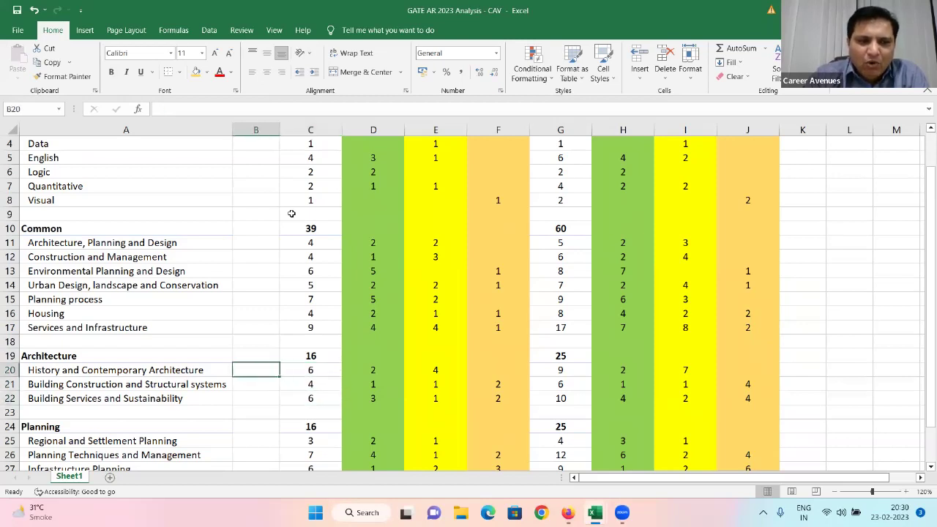
Go over the Architecture topic names and question counts, ending at the History and Contemporary Architecture count in C20
key(Left)
key(Down)
key(Down)
key(Right)
key(Right)
key(Up)
key(Up)
key(Up)
key(Down)
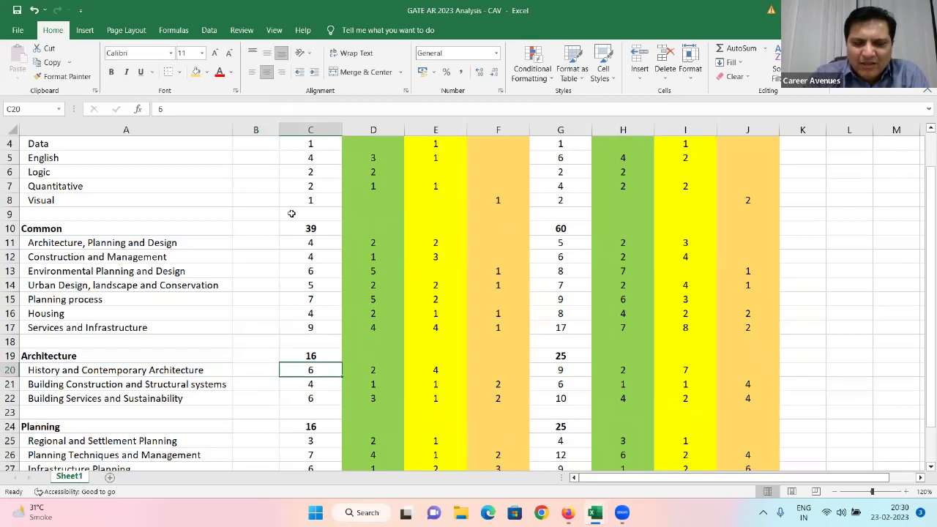
Check the Architecture topics' question counts against the section total, ending at Building Construction and Structural systems
key(Down)
key(Down)
key(Up)
key(Up)
key(Up)
key(Left)
key(Left)
key(Right)
key(Right)
key(Down)
key(Down)
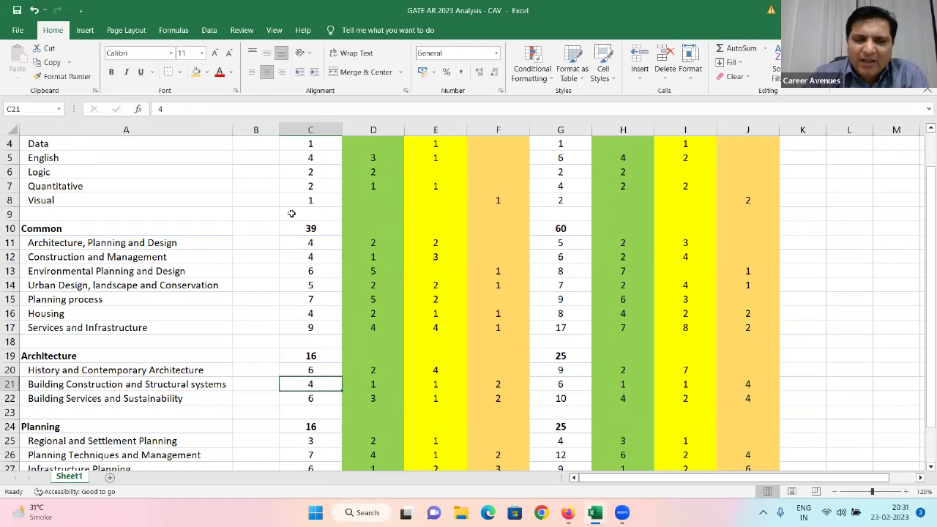
Compare the question counts and total marks of Building Construction and Structural systems and Building Services and Sustainability
key(Right)
key(Right)
key(Right)
key(Right)
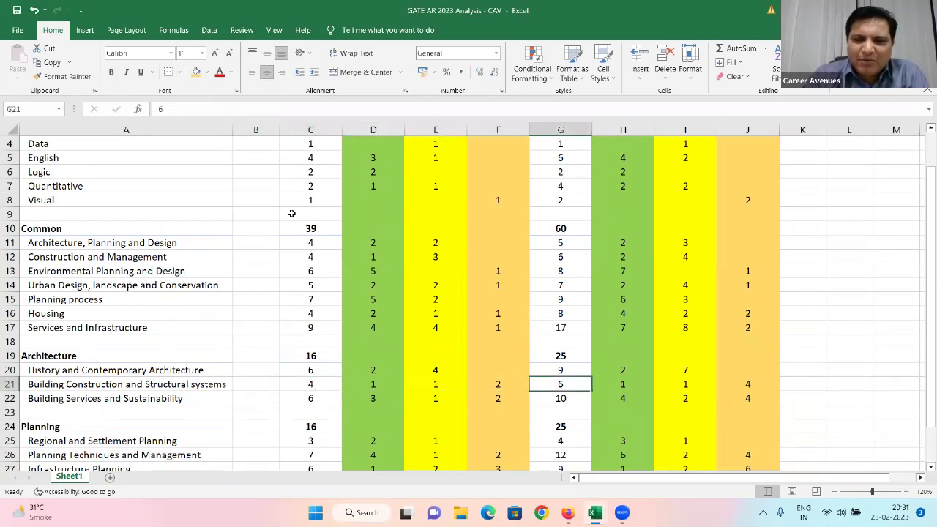
key(Down)
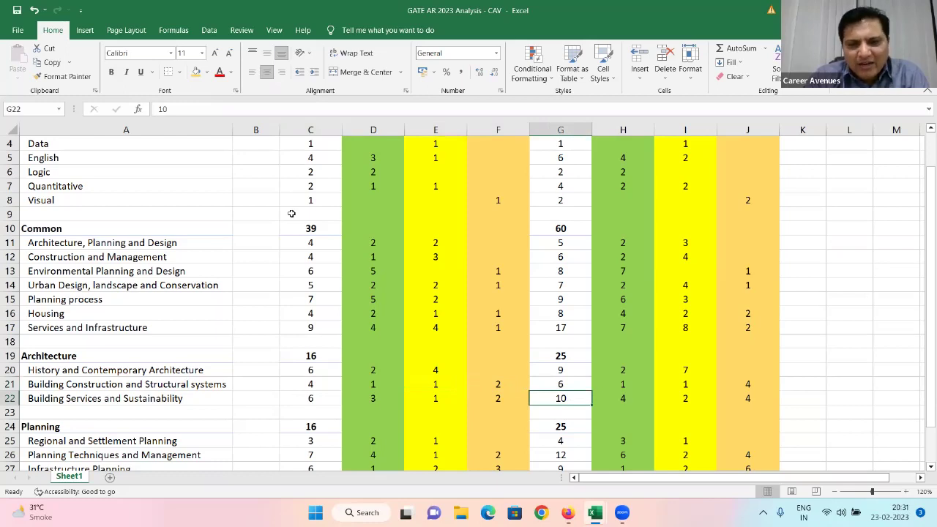
key(Left)
key(Left)
key(Left)
key(Left)
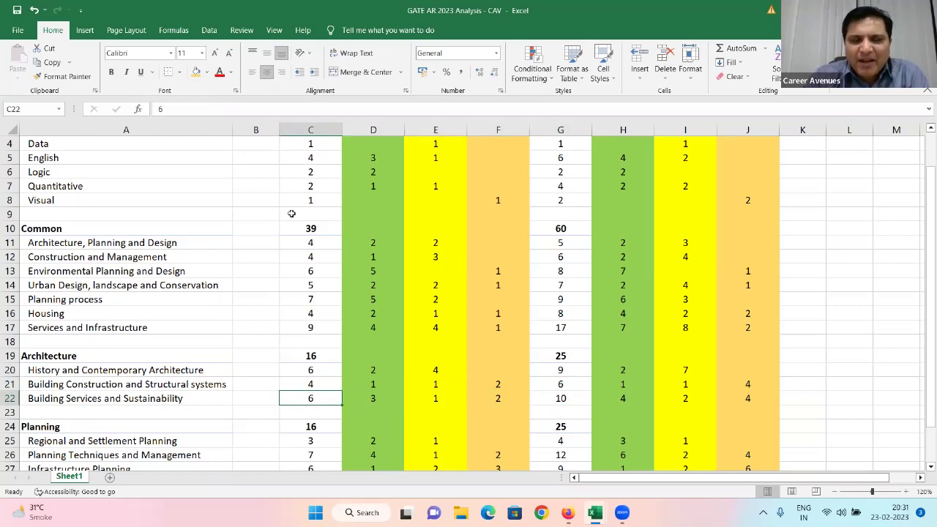
Compare the Planning Techniques and Management row's question count in column C with its total marks in column G
key(Down)
key(Down)
key(Down)
key(Down)
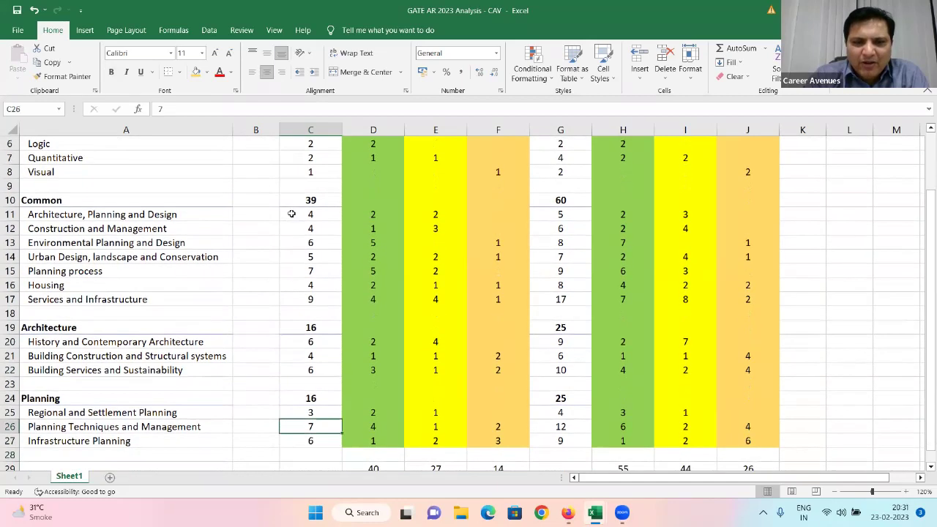
key(Left)
key(Right)
key(Right)
key(Right)
key(Right)
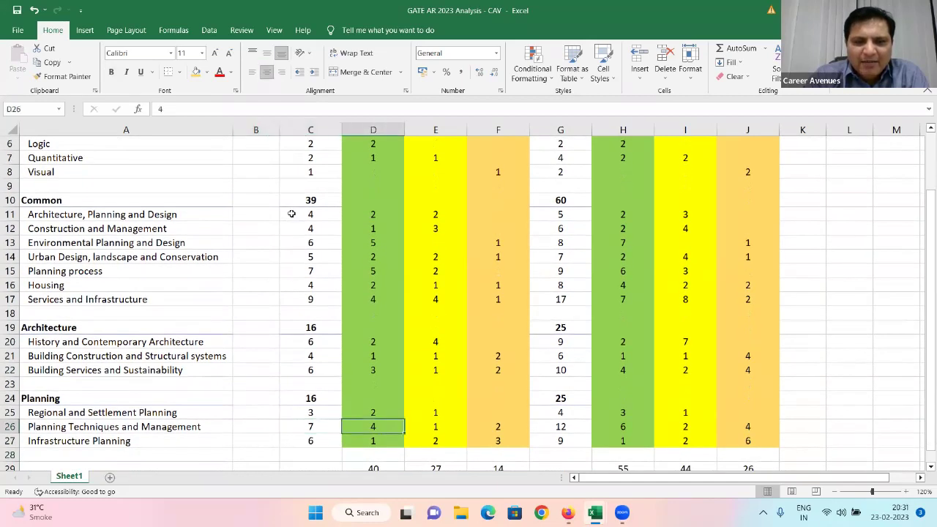
key(Right)
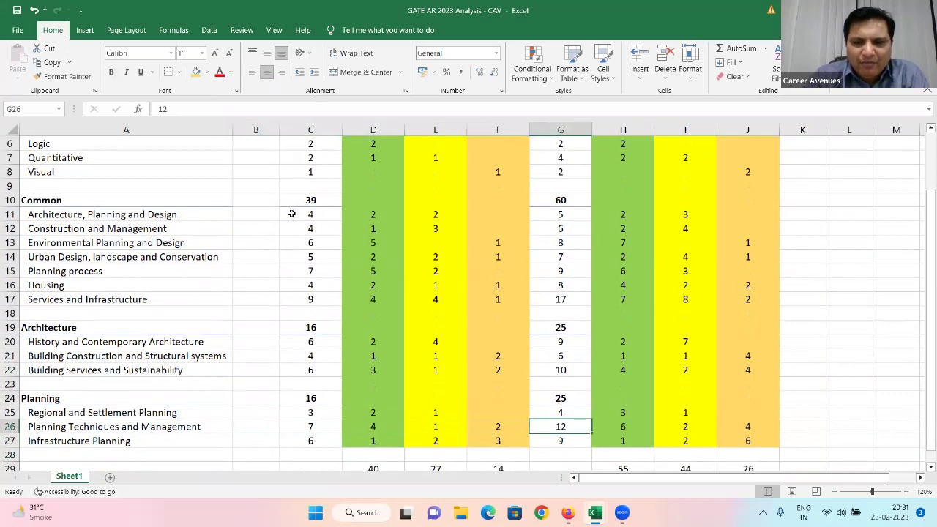
Review the Regional and Settlement Planning total marks and the Infrastructure Planning question counts by difficulty
key(Up)
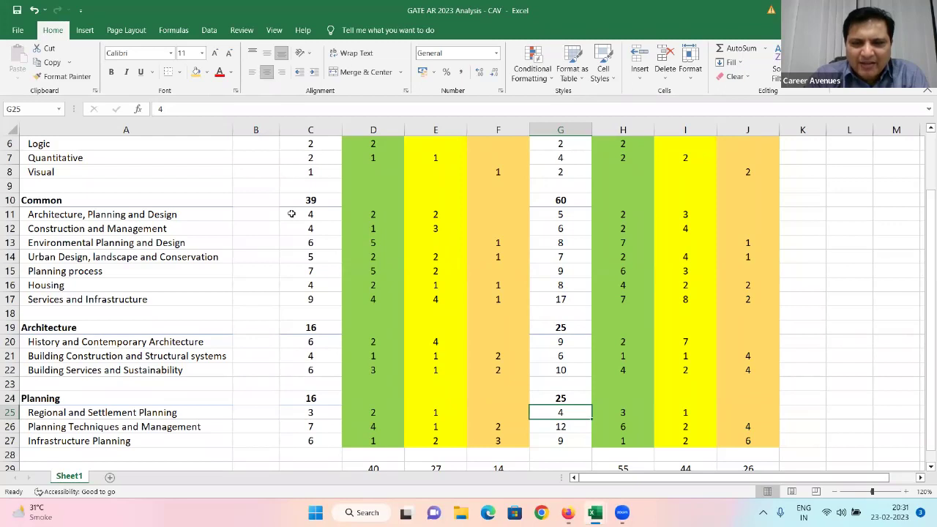
key(Left)
key(Left)
key(Left)
key(Left)
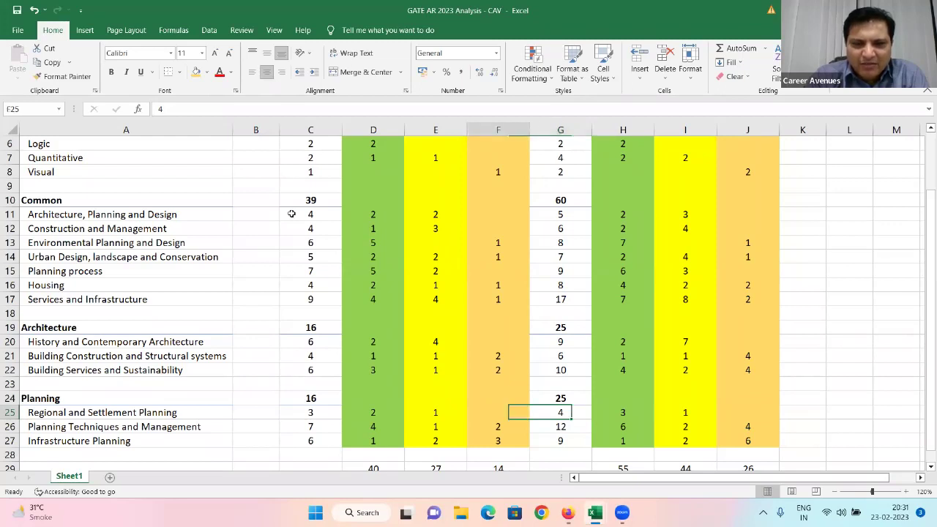
key(Down)
key(Down)
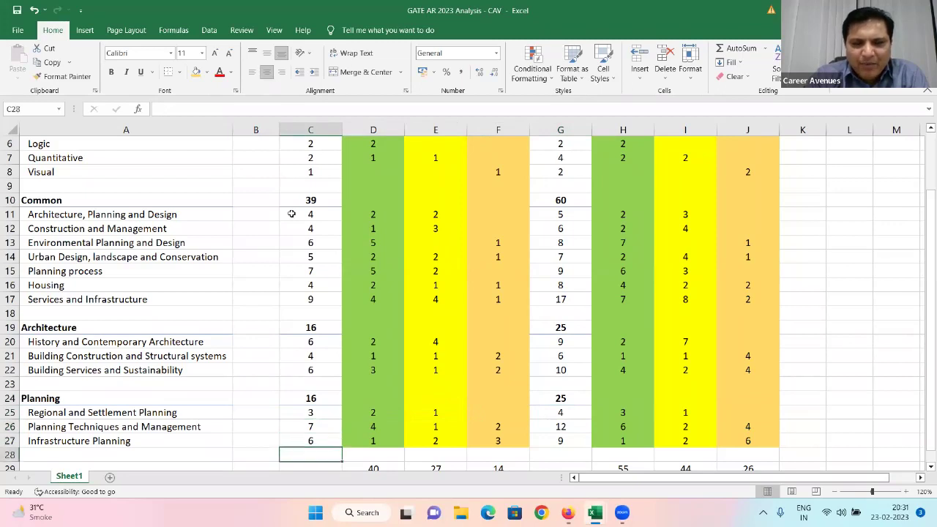
key(Right)
key(Right)
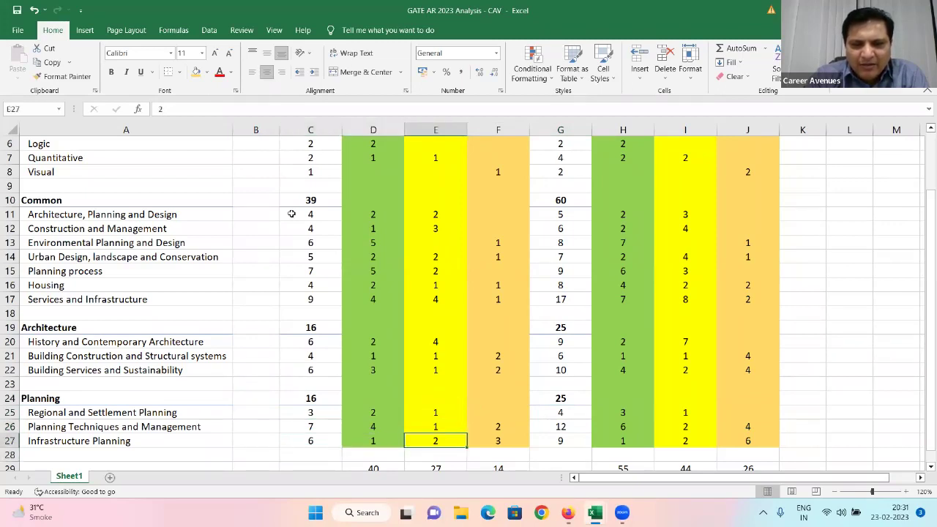
Select the column F question counts of Building Construction and Structural systems and Building Services and Sustainability, F21:F22
key(Up)
key(Up)
key(Up)
key(Up)
key(Up)
key(Up)
key(Up)
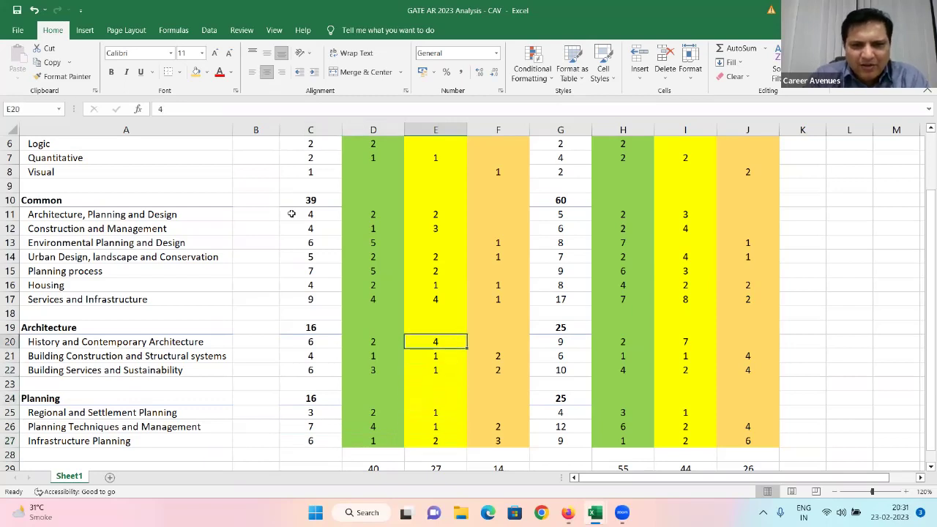
key(Right)
key(Down)
key(shift+Down)
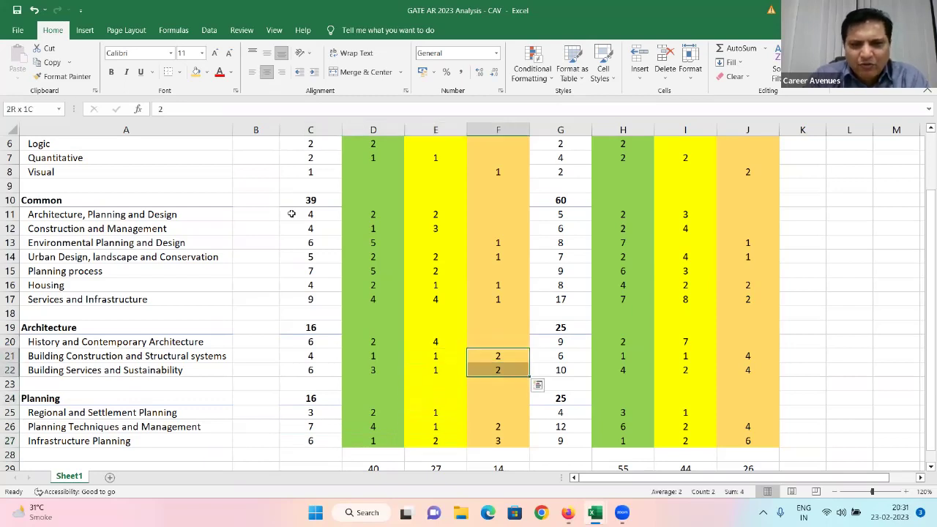
Review the Planning topics' total marks and their column J marks, ending at Planning Techniques and Management in J26
key(Down)
key(Down)
key(Down)
key(Down)
key(Down)
key(Right)
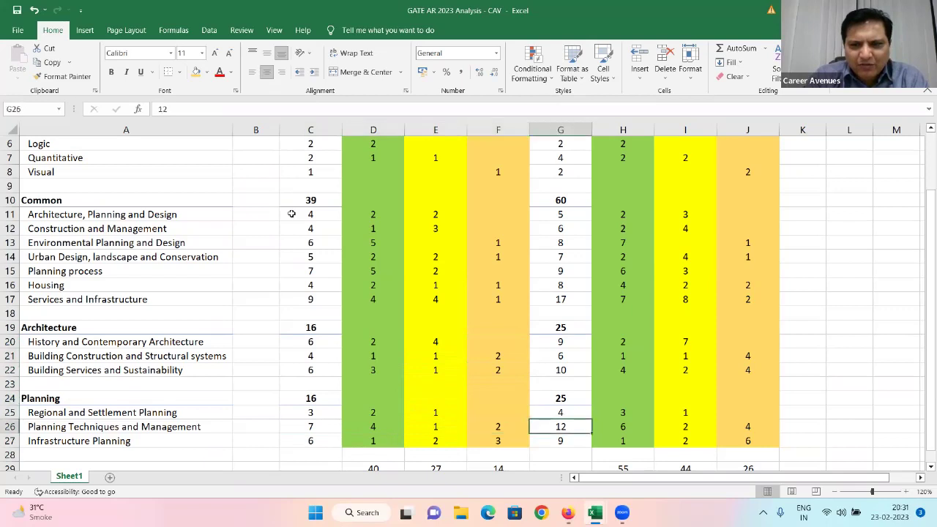
key(Right)
key(Right)
key(Right)
key(Up)
key(Up)
key(Up)
key(Down)
key(Down)
key(Down)
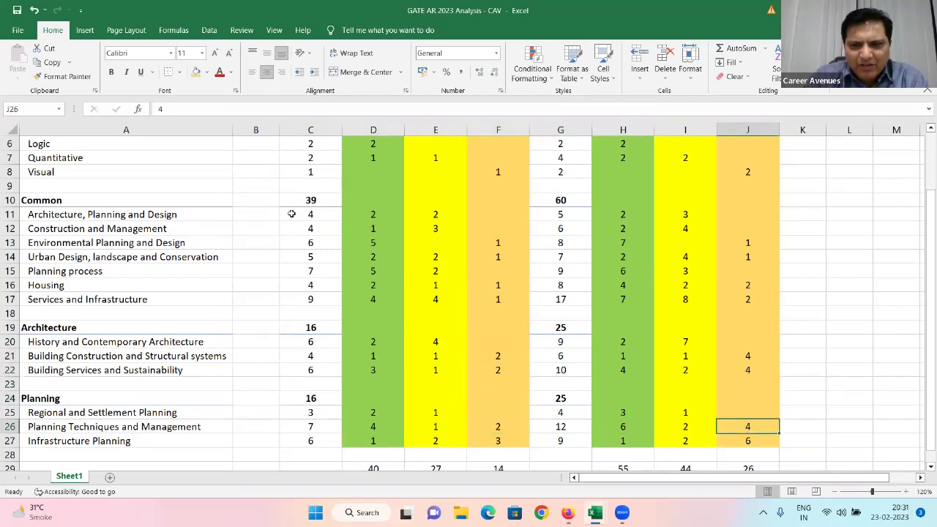
Review the Architecture and Planning marks in columns H and I, ending at Regional and Settlement Planning's column E question count
key(Left)
key(Up)
key(Up)
key(Up)
key(Up)
key(Up)
key(Up)
key(Up)
key(Down)
key(Down)
key(Left)
key(Down)
key(Down)
key(Down)
key(Right)
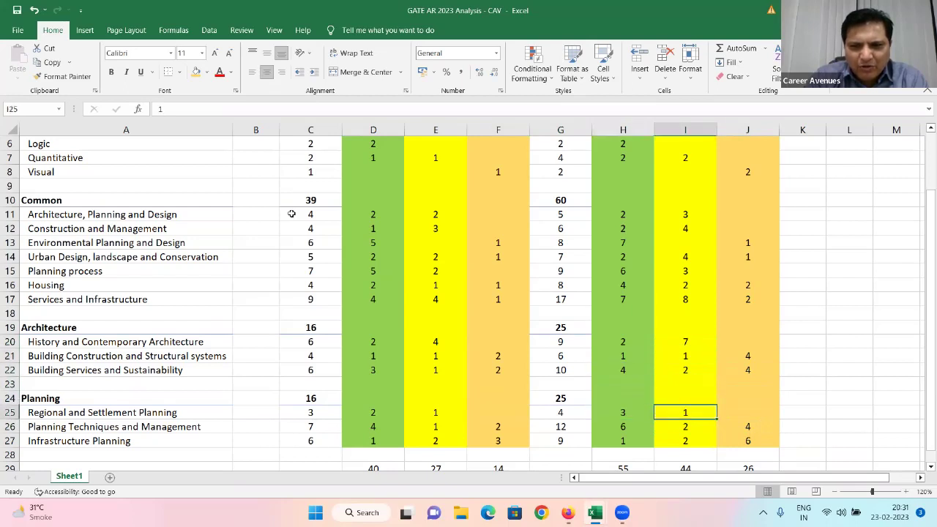
key(Left)
key(Left)
key(Left)
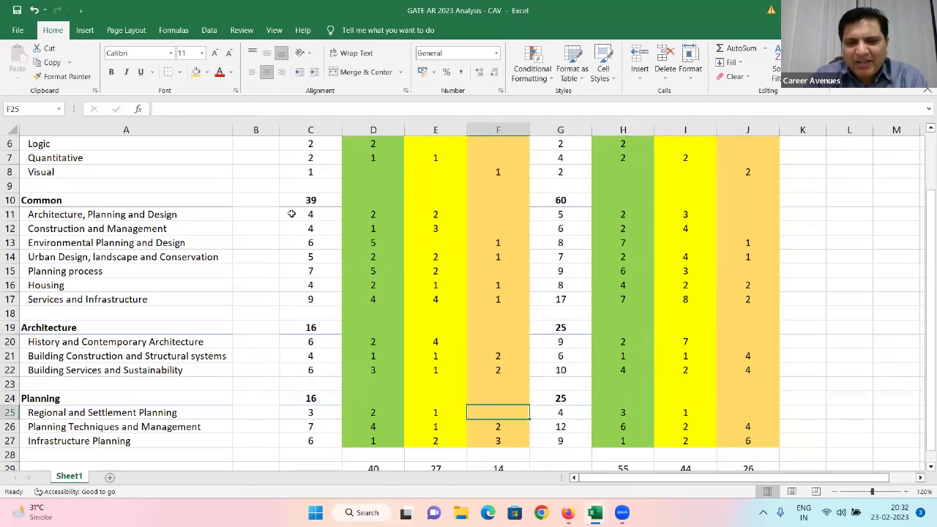
key(Left)
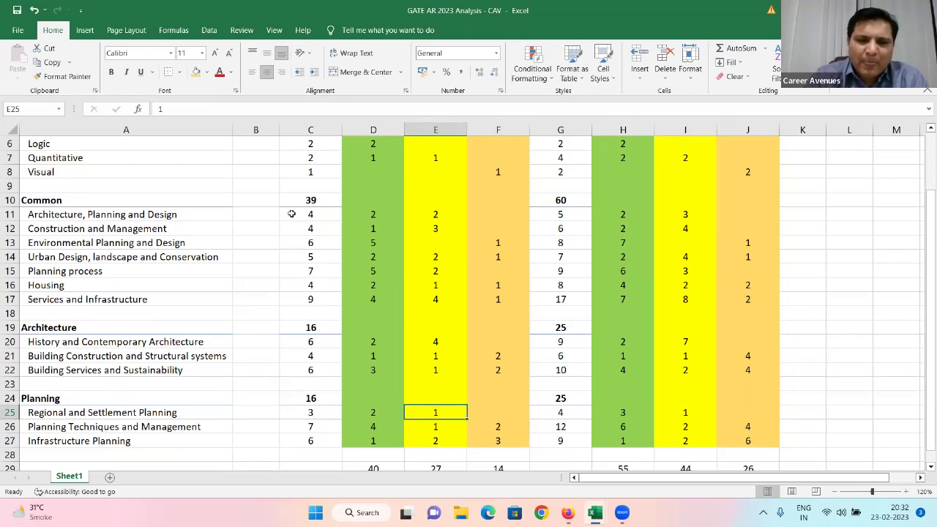
Select the question totals per difficulty level in D29:F29
key(Down)
key(Down)
key(Down)
key(Down)
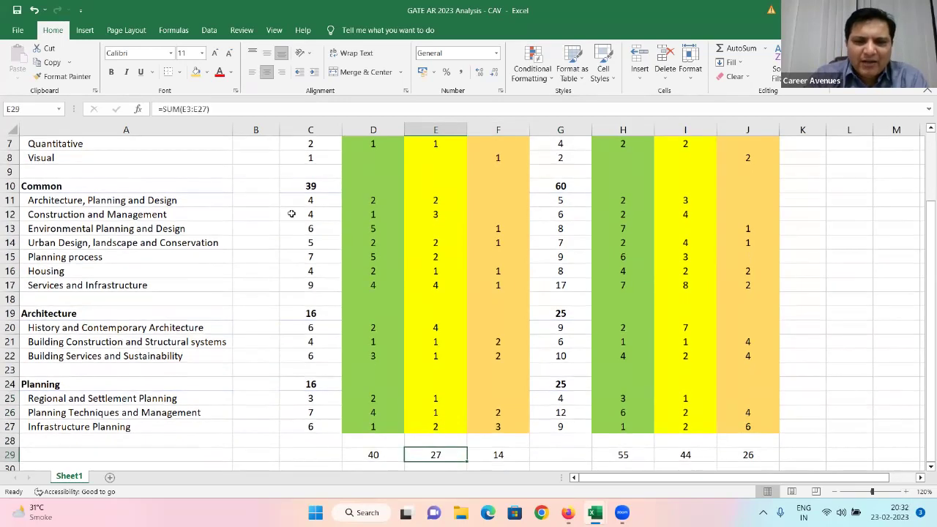
key(Left)
key(shift+Right)
key(shift+Right)
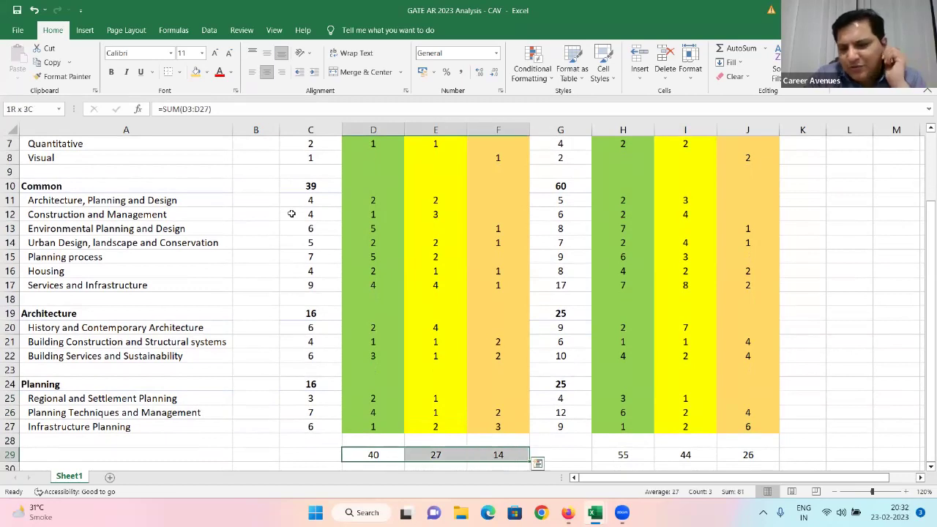
Select the marks totals per difficulty level in H29:J29
key(Left)
key(Right)
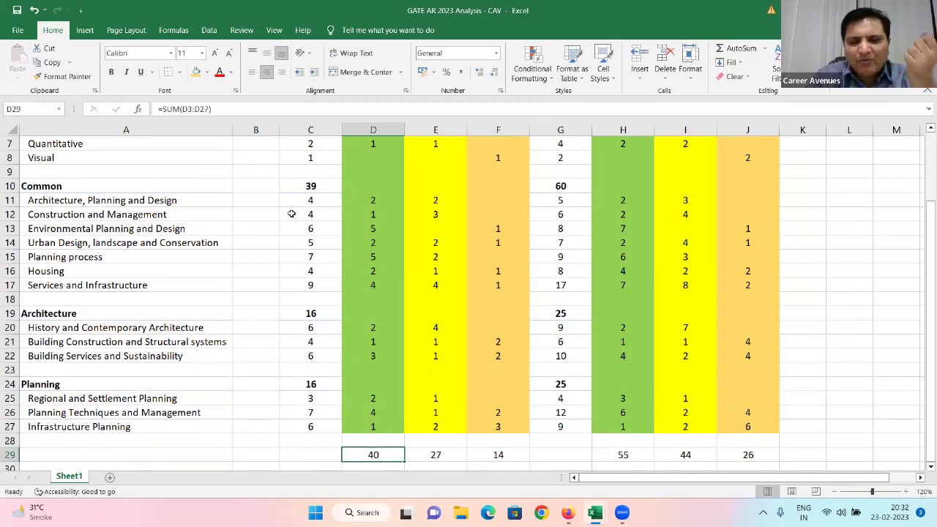
key(Right)
key(Right)
key(Right)
key(Right)
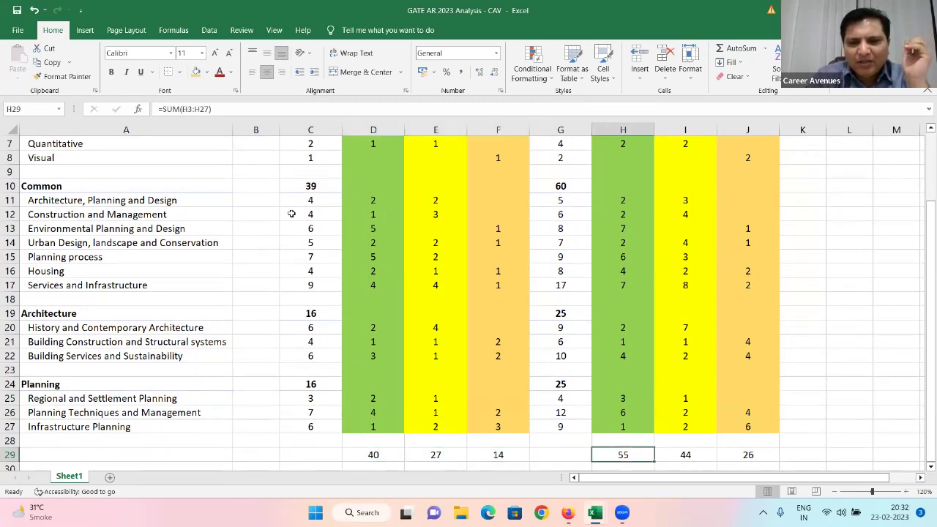
key(shift+Right)
key(shift+Right)
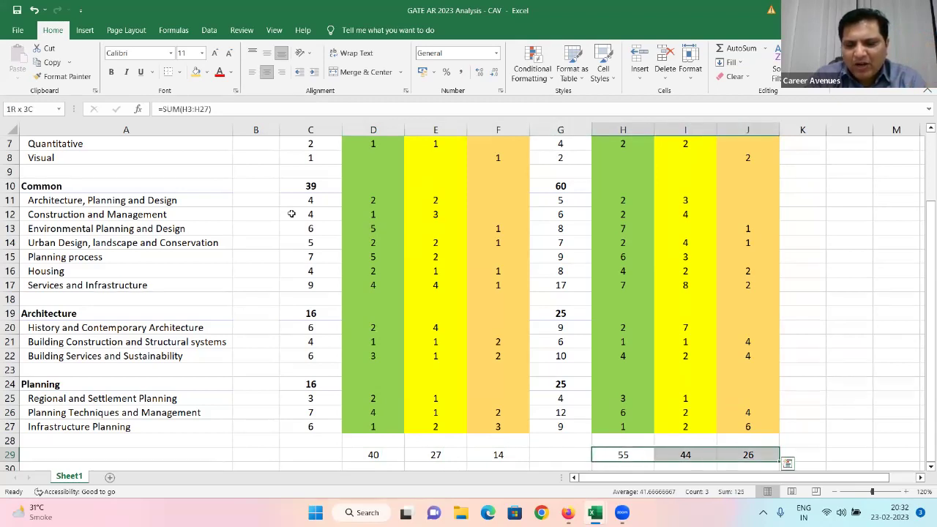
key(Left)
key(Right)
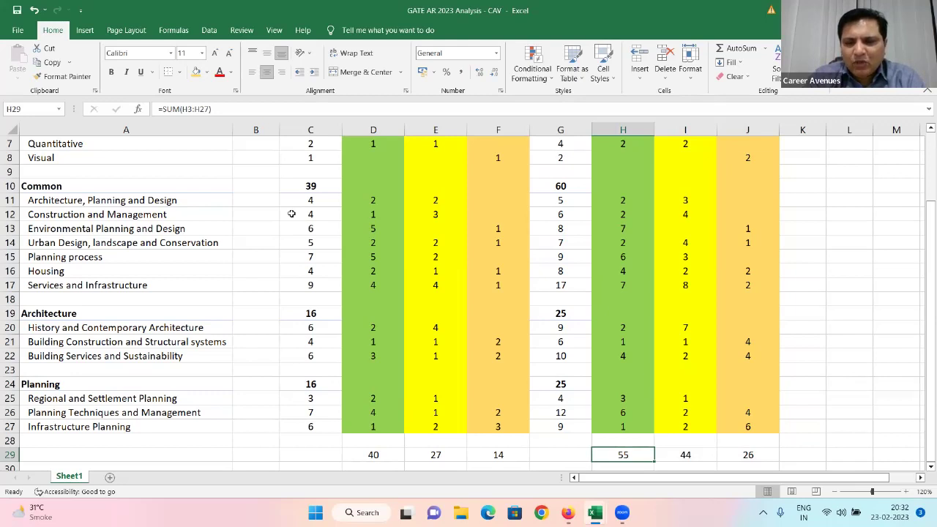
key(shift+Right)
key(shift+Right)
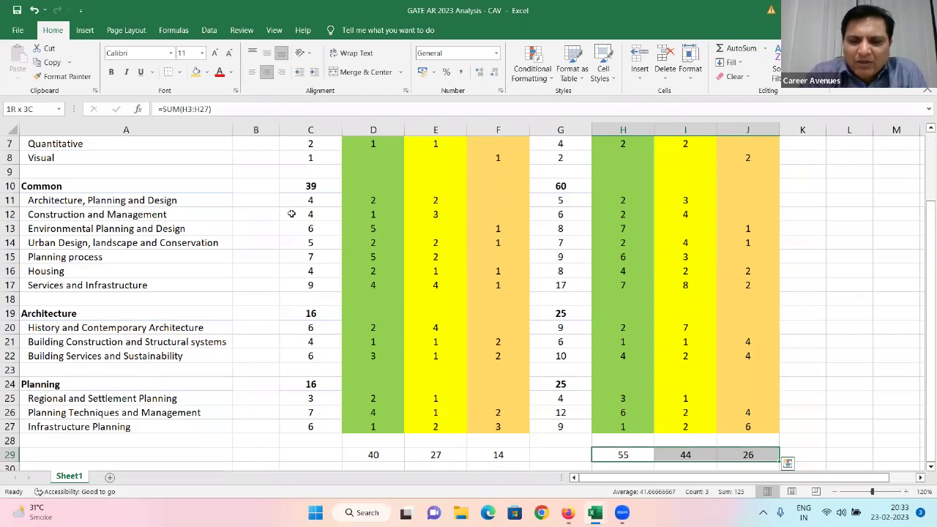
Leave the marks totals and switch to the Career Avenues Architecture course page in Firefox
key(Up)
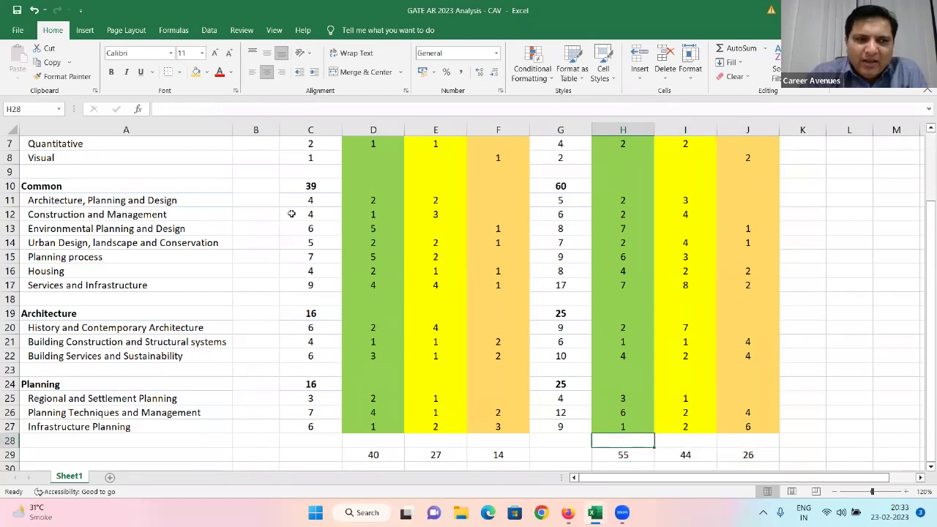
key(Up)
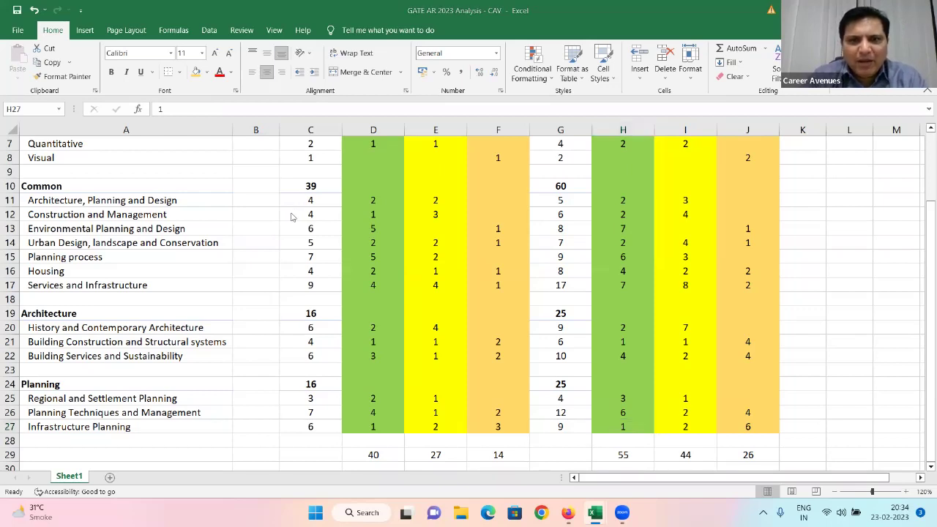
key(alt+Tab)
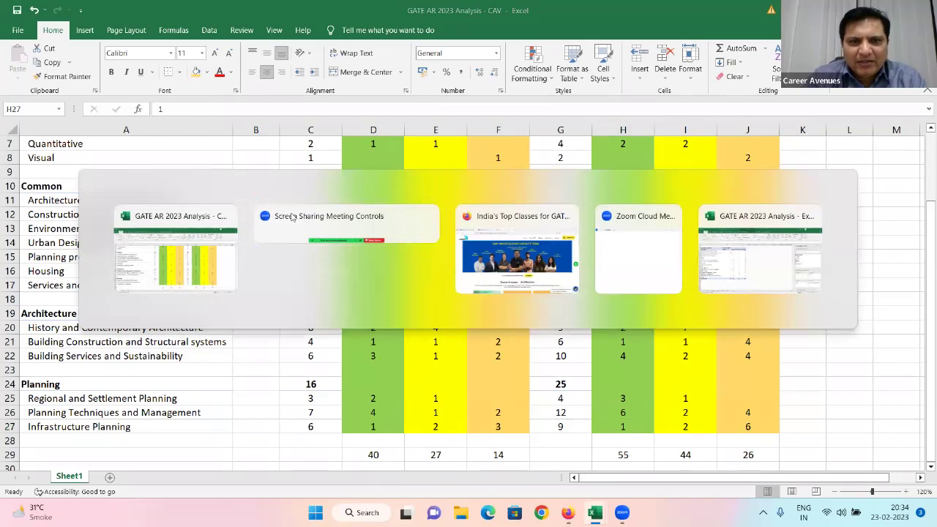
key(alt+Tab)
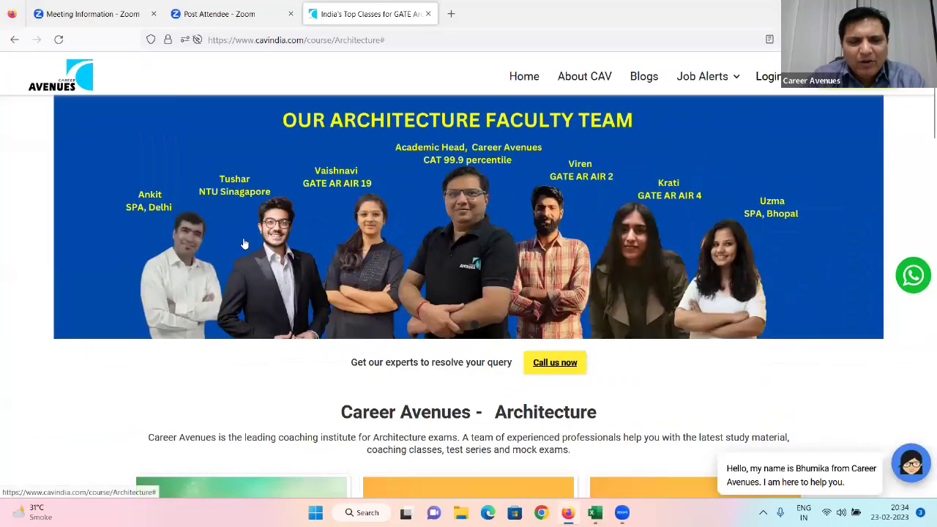